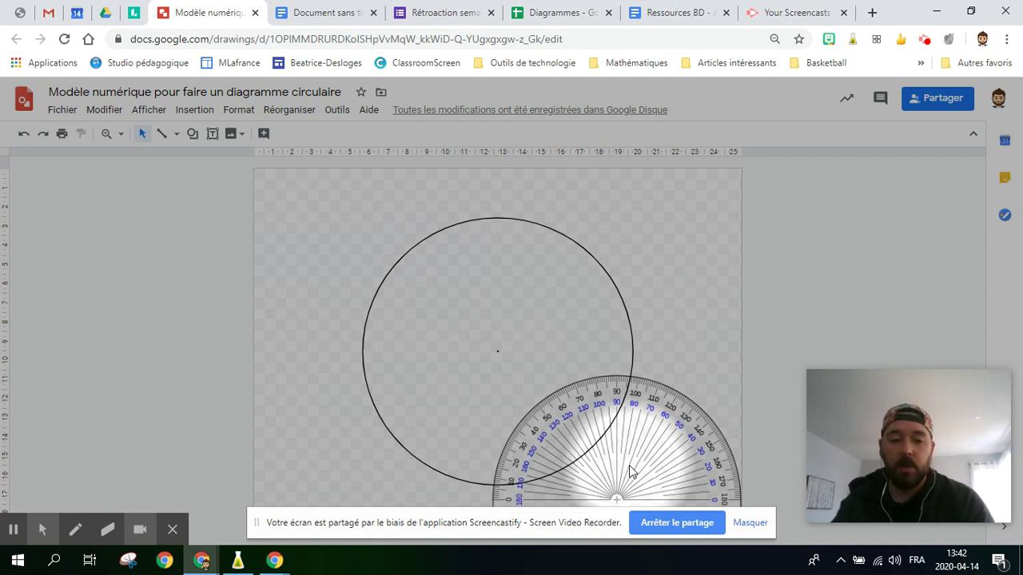
# - Shrink the protractor so it fits inside the circle and move it over the circle's right edge, clear of the centre
pyautogui.moveTo(651, 440); pyautogui.dragTo(587, 347)
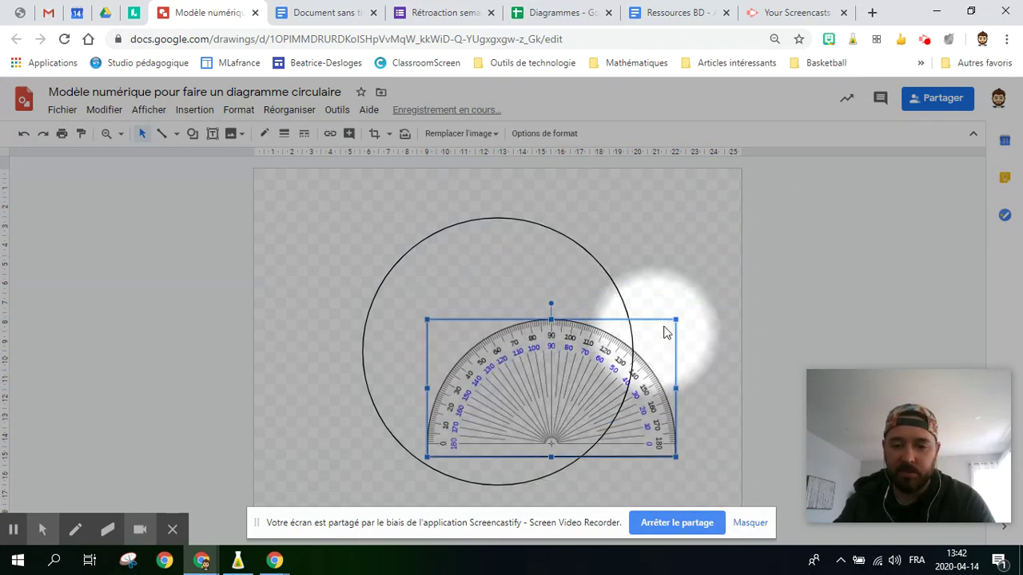
pyautogui.moveTo(675, 320); pyautogui.dragTo(788, 253)
pyautogui.hotkey('ctrl', 'z')
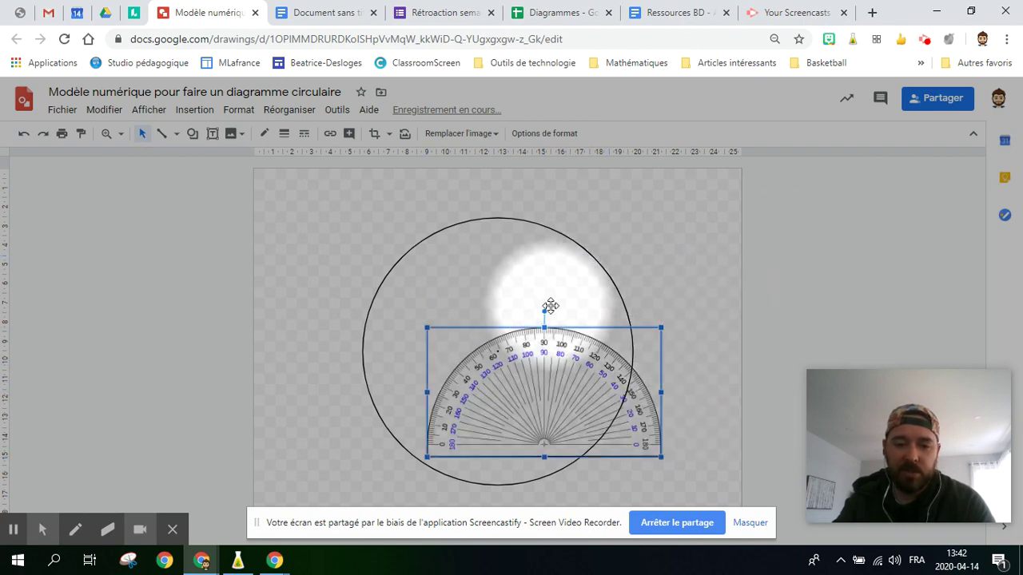
pyautogui.moveTo(544, 312); pyautogui.dragTo(718, 250)
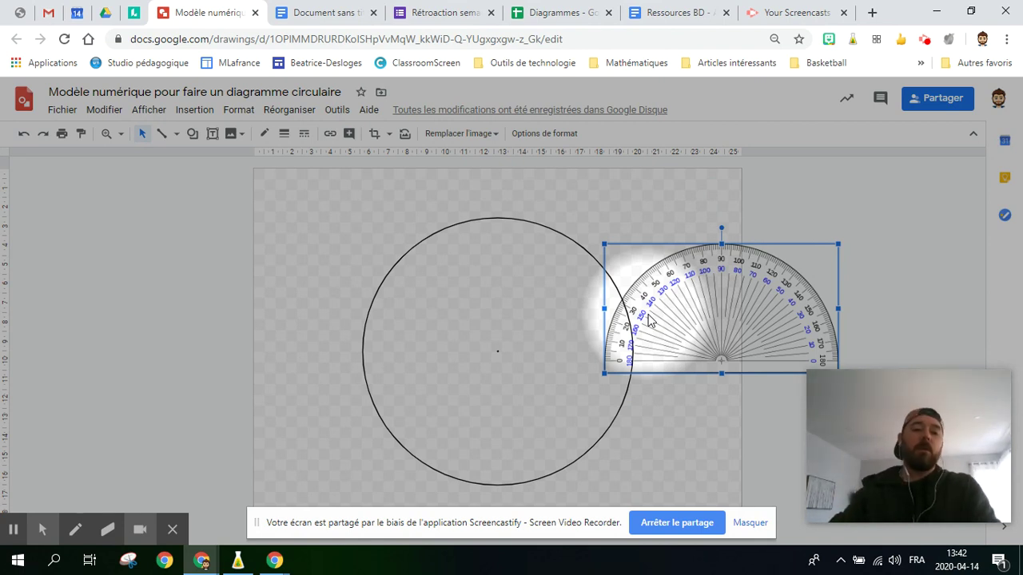
# - Draw a horizontal radius from the circle's leftmost point to its centre and set the line thickness to 2 pixels
pyautogui.click(161, 133)
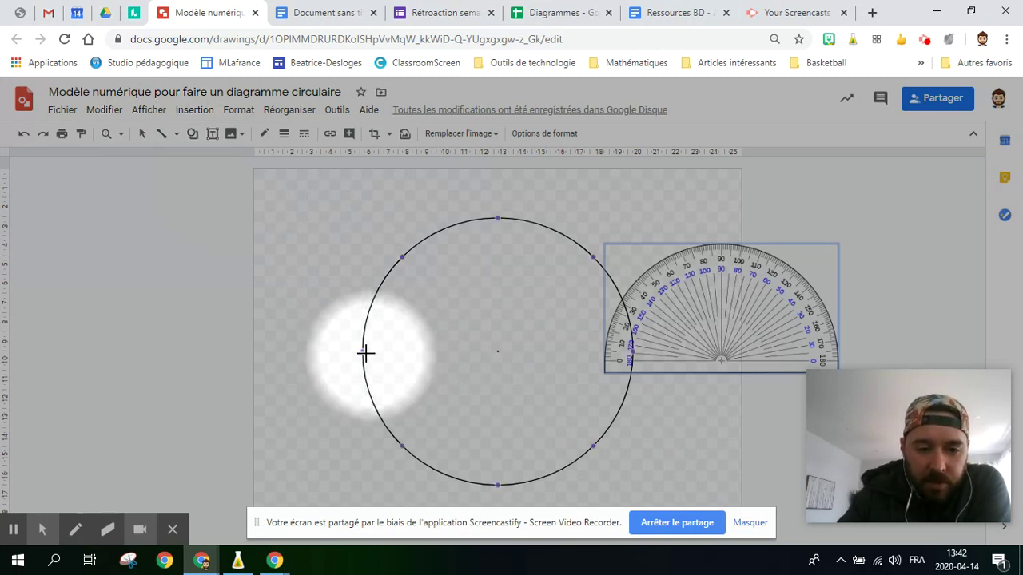
pyautogui.moveTo(372, 350); pyautogui.dragTo(498, 351)
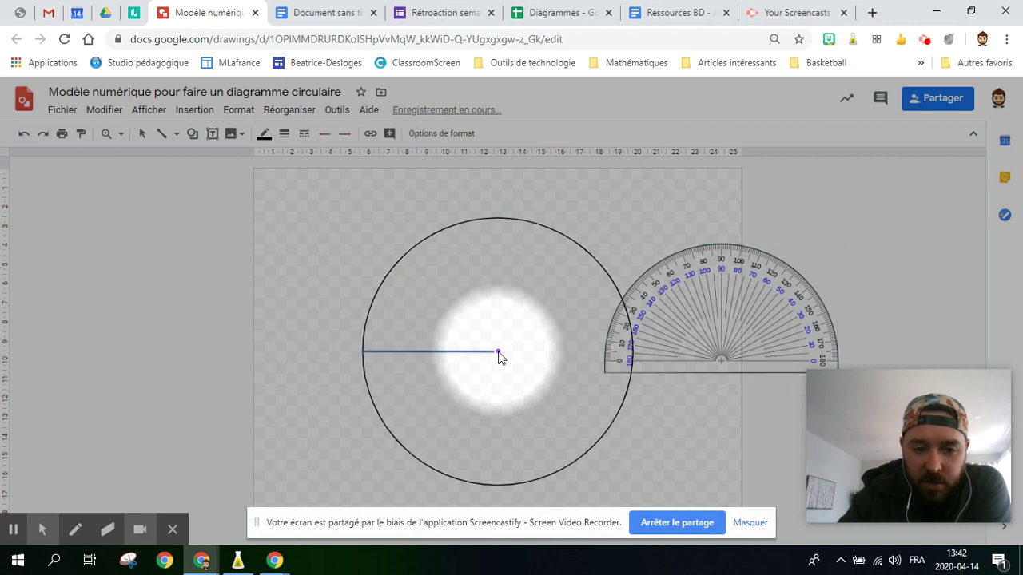
pyautogui.click(284, 133)
pyautogui.click(315, 180)
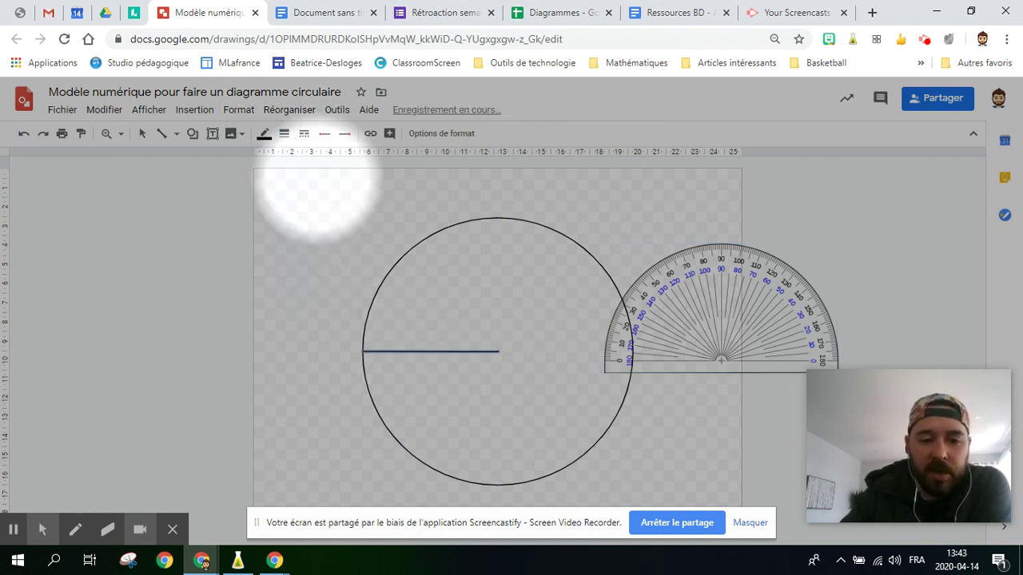
pyautogui.click(285, 134)
pyautogui.click(299, 224)
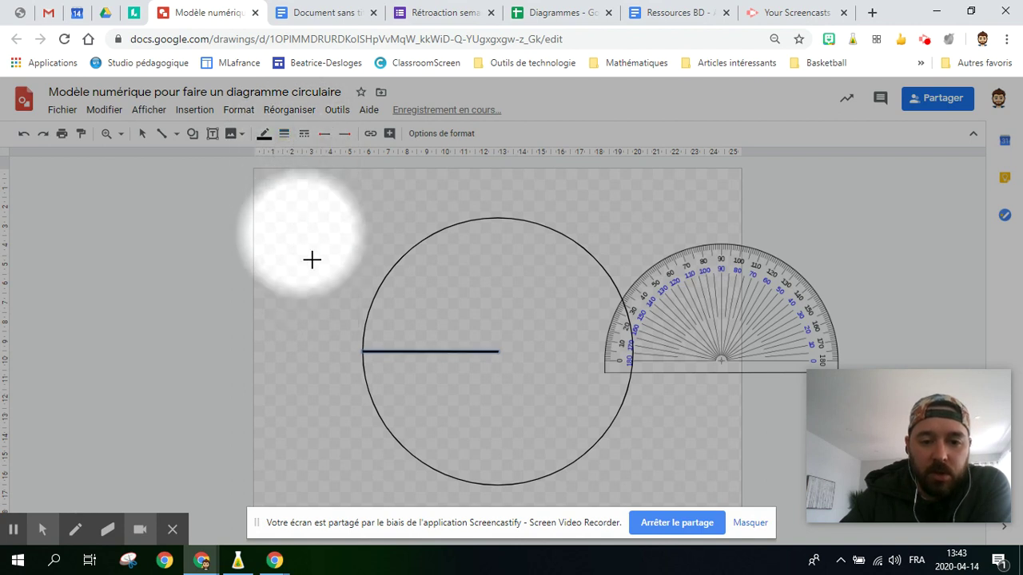
pyautogui.click(289, 136)
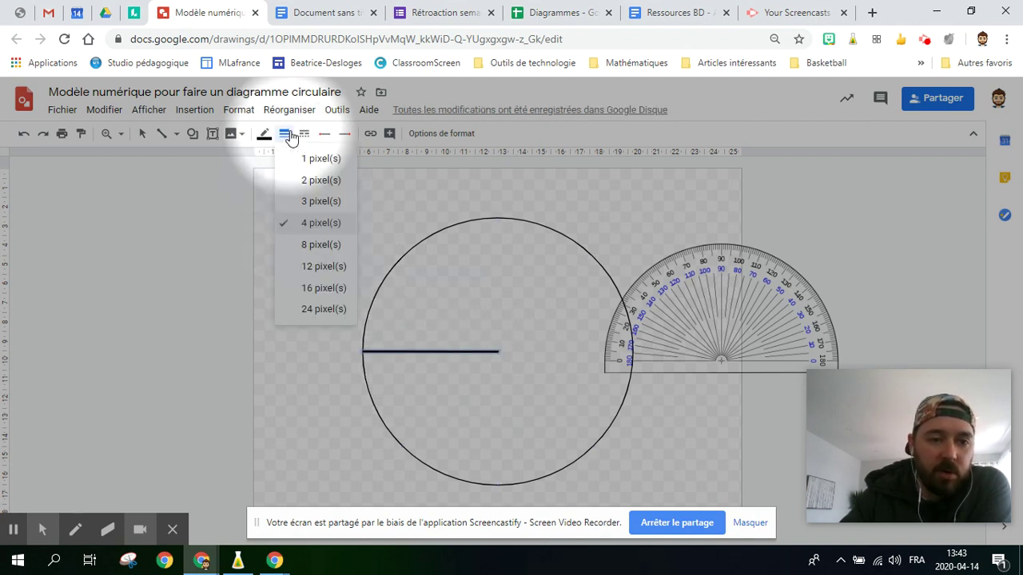
pyautogui.click(315, 182)
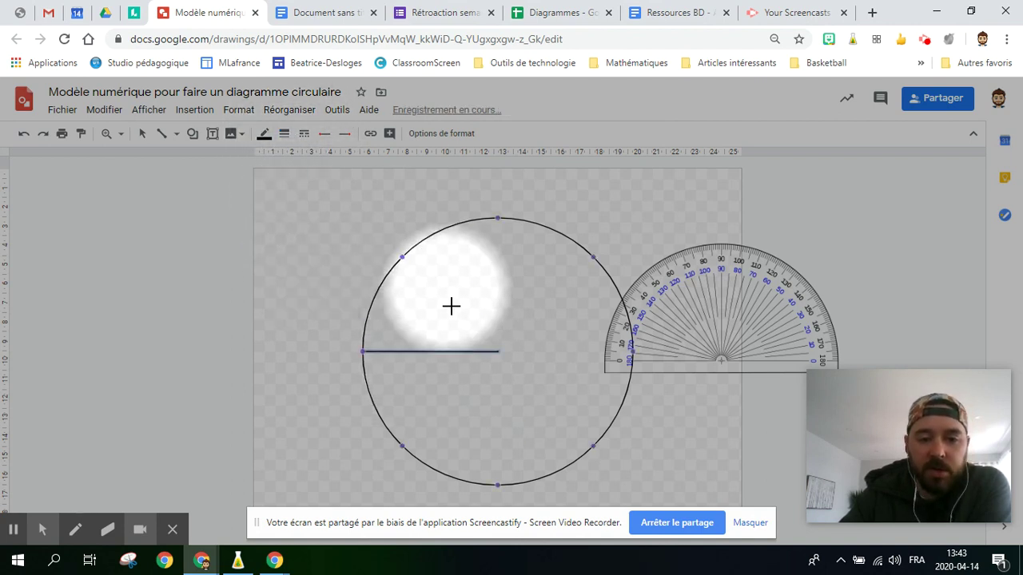
pyautogui.click(331, 204)
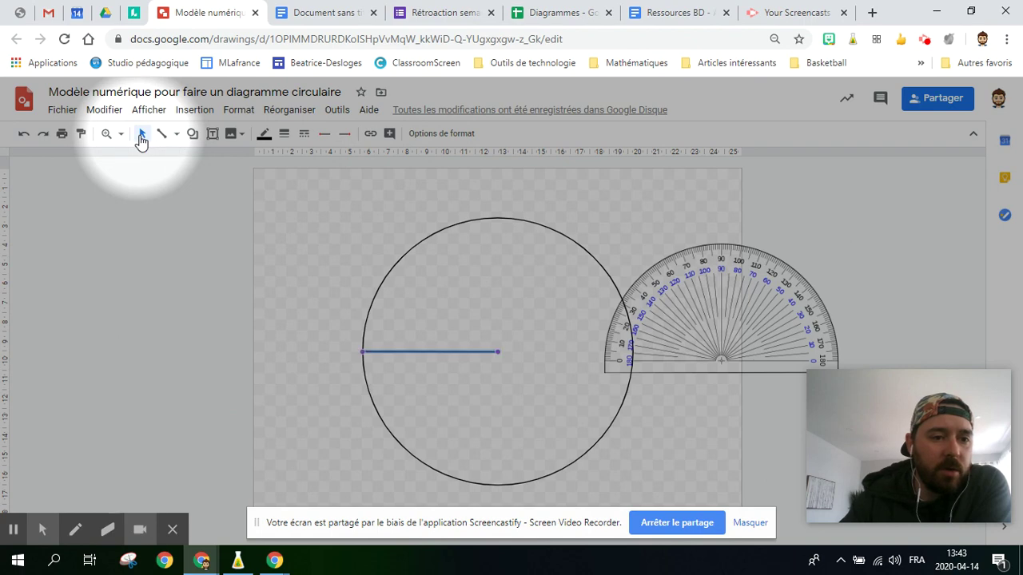
# - Place the protractor's origin on the circle's centre, with its zero line aligned to the horizontal radius
pyautogui.moveTo(750, 311); pyautogui.dragTo(526, 301)
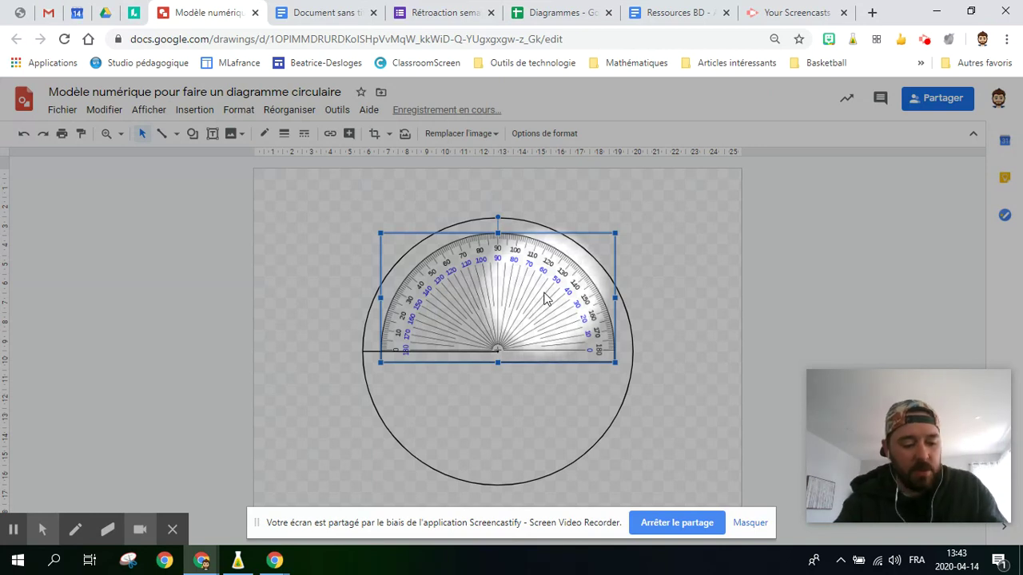
pyautogui.press('Down')
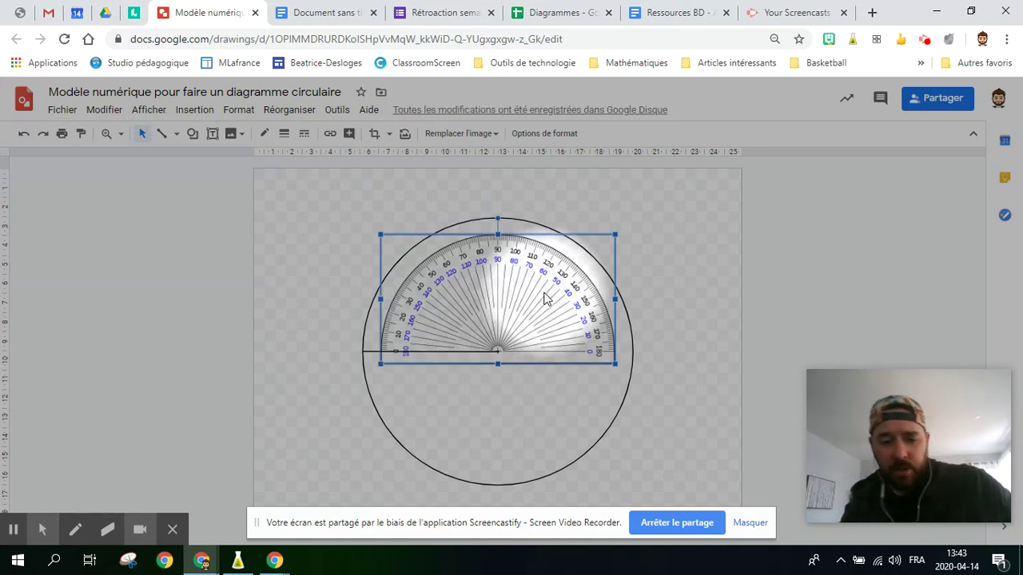
pyautogui.press('Right')
pyautogui.press('Right')
pyautogui.press('Right')
pyautogui.press('Right')
pyautogui.press('Right')
pyautogui.press('Left')
pyautogui.press('Left')
pyautogui.press('Left')
pyautogui.press('Left')
pyautogui.press('Left')
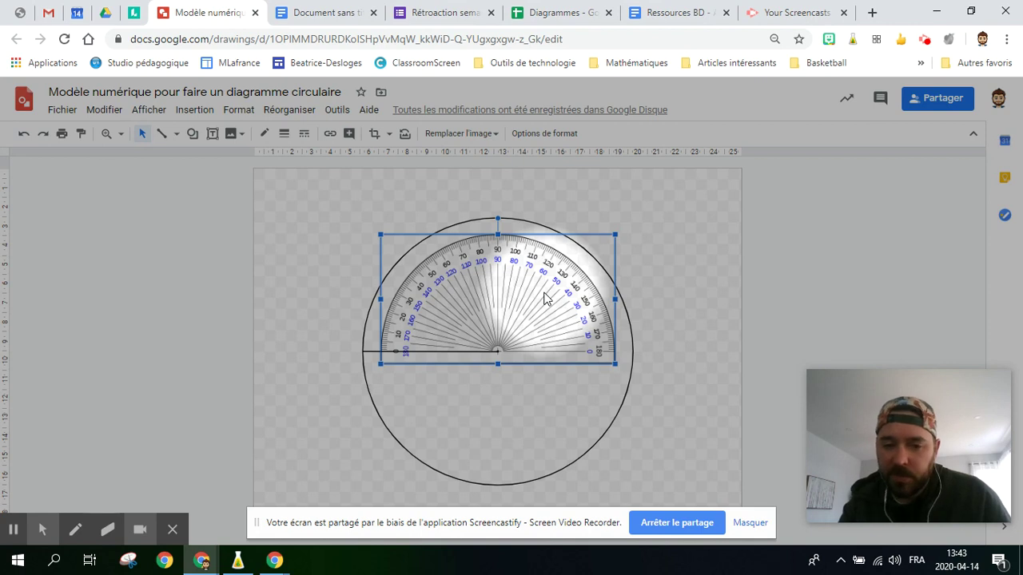
pyautogui.press('Right')
pyautogui.press('Left')
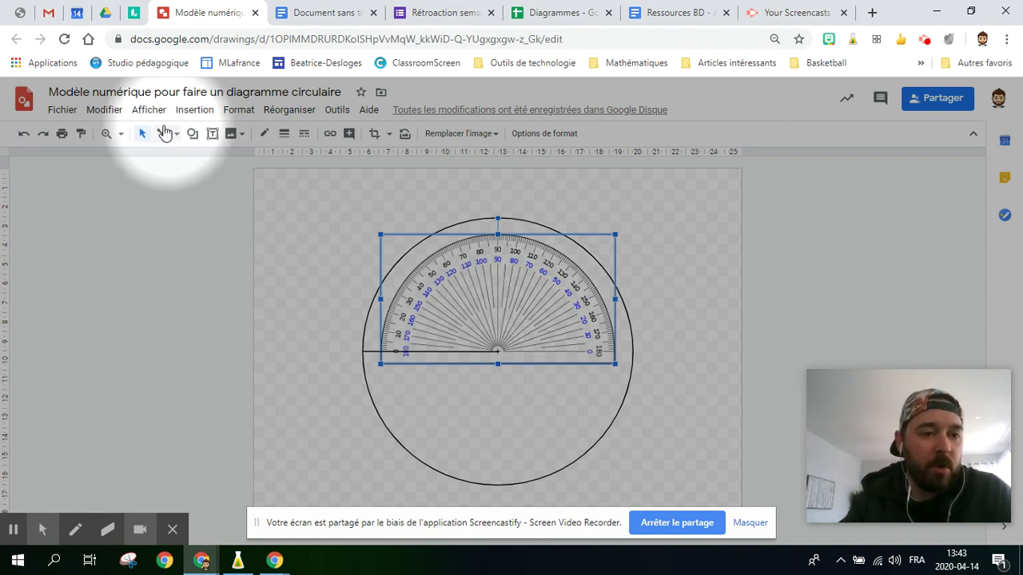
# - Draw a line from the circle's centre through the protractor's 60° mark, extending slightly past the circle
pyautogui.click(161, 133)
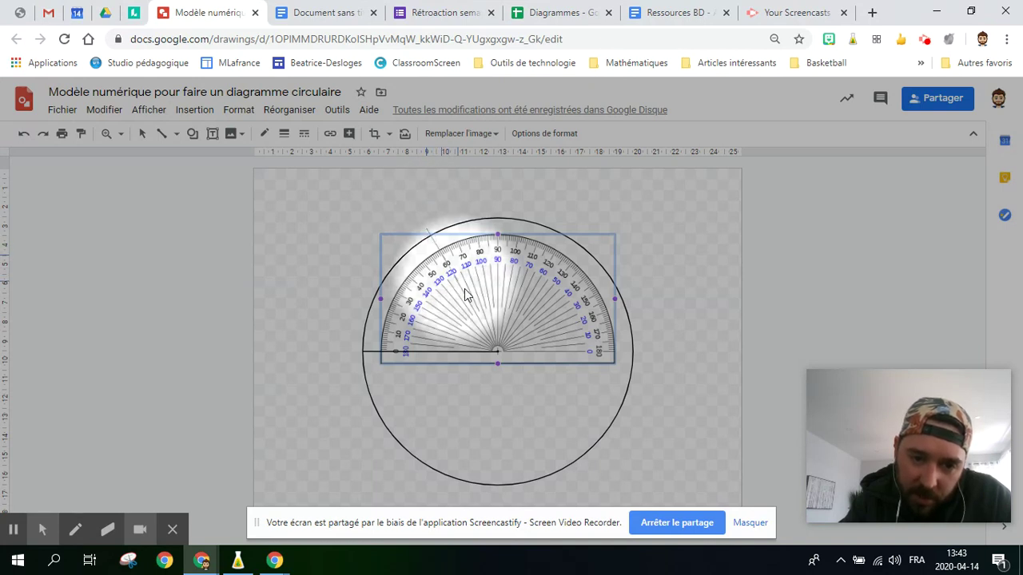
pyautogui.moveTo(496, 351)
pyautogui.mouseDown()
pyautogui.moveTo(434, 172)
pyautogui.moveTo(439, 264)
pyautogui.moveTo(426, 227)
pyautogui.mouseUp()
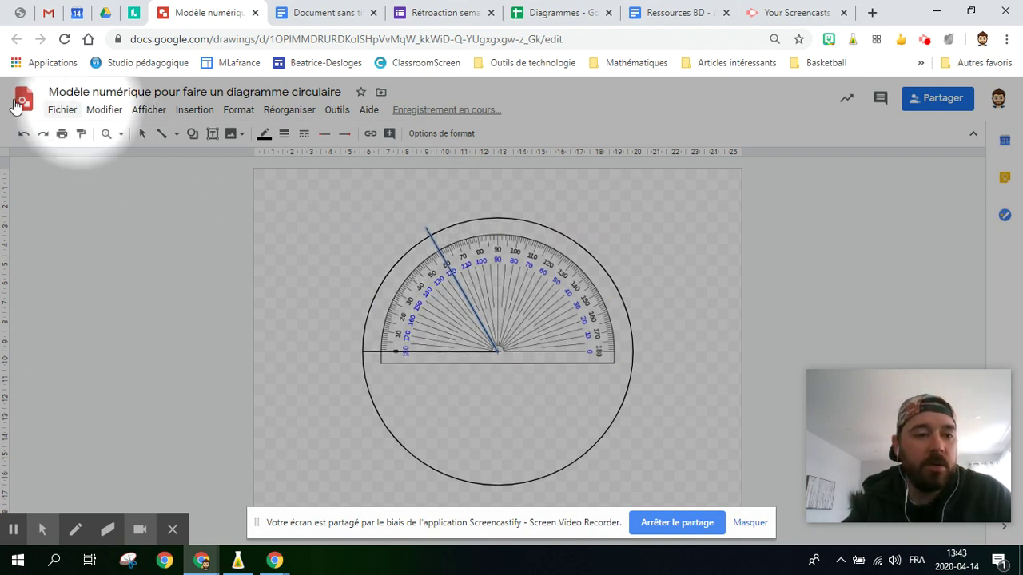
pyautogui.click(143, 133)
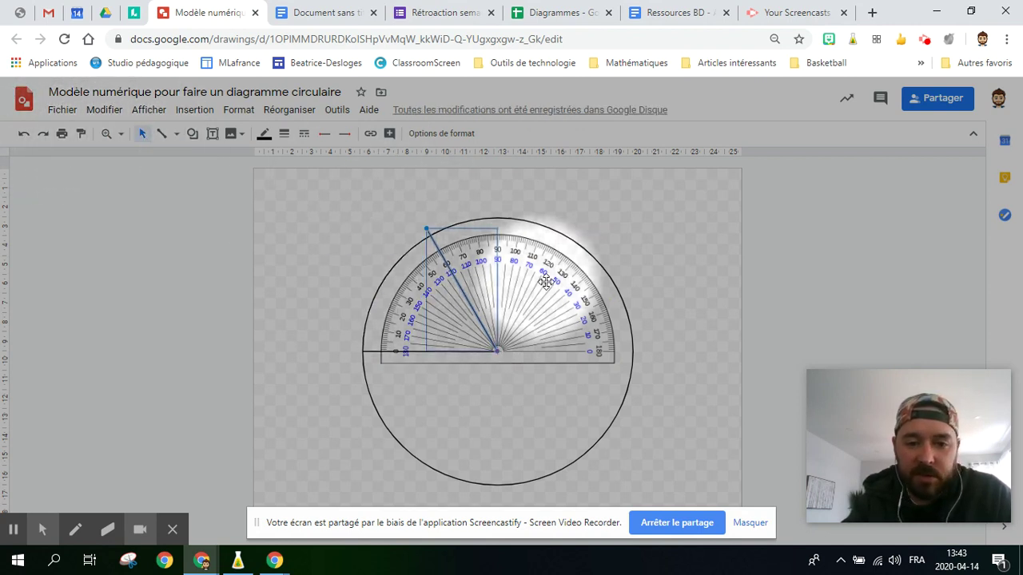
# - Move the protractor off the sector toward the lower right and shorten the 60° line to end exactly on the circle
pyautogui.click(540, 280)
pyautogui.moveTo(540, 279)
pyautogui.mouseDown()
pyautogui.moveTo(613, 343)
pyautogui.moveTo(701, 345)
pyautogui.mouseUp()
pyautogui.click(447, 264)
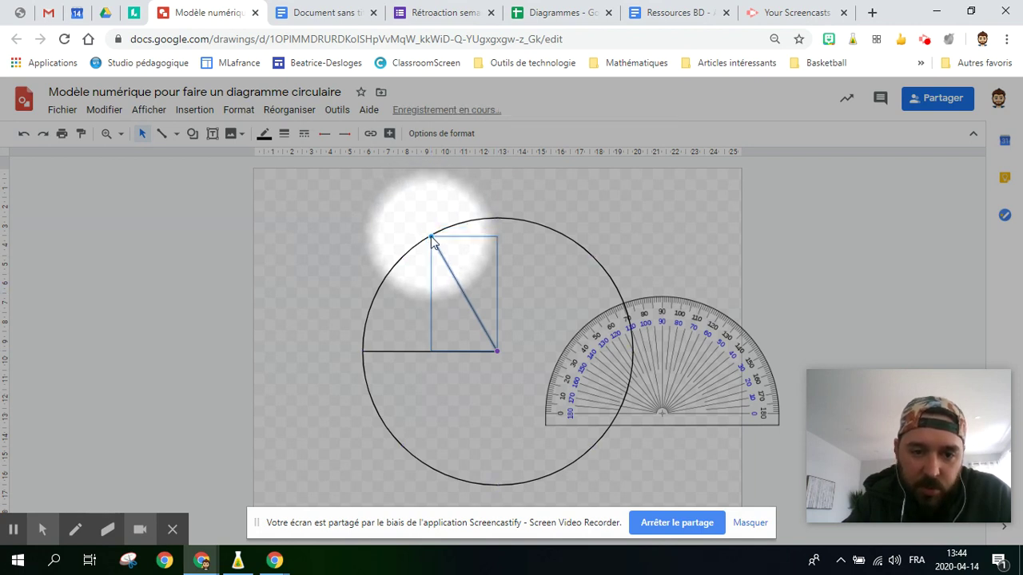
pyautogui.click(569, 222)
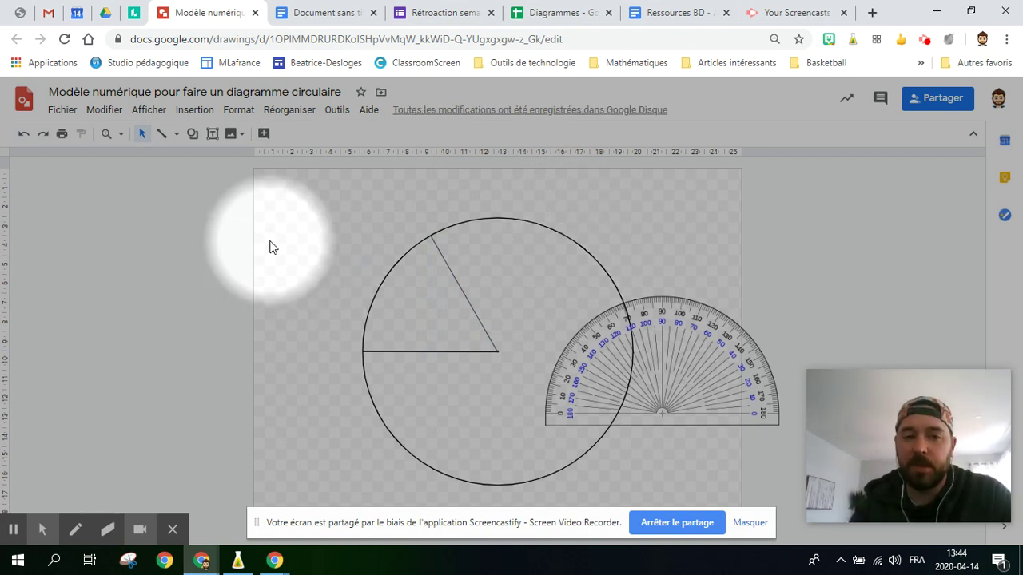
pyautogui.click(170, 134)
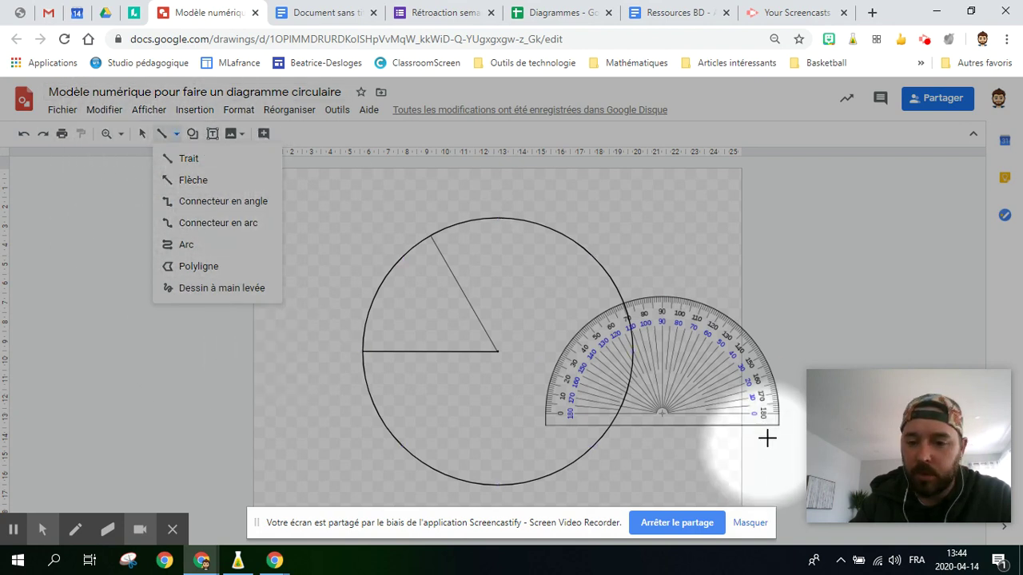
pyautogui.click(142, 133)
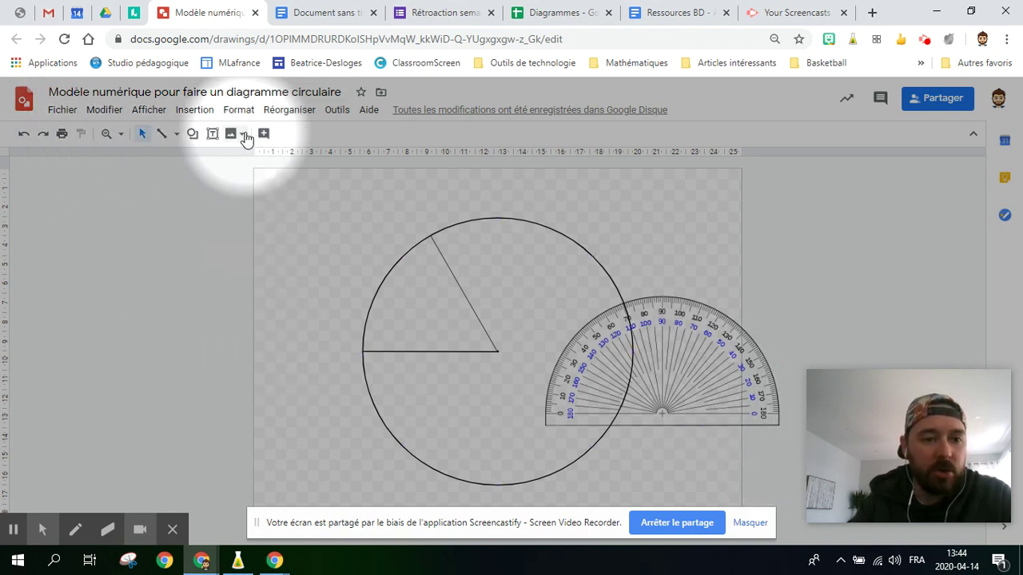
# - Add a text box reading "Secteur 1 60°", narrow it to two lines and place it inside the 60° sector
pyautogui.click(212, 133)
pyautogui.moveTo(268, 183); pyautogui.dragTo(655, 228)
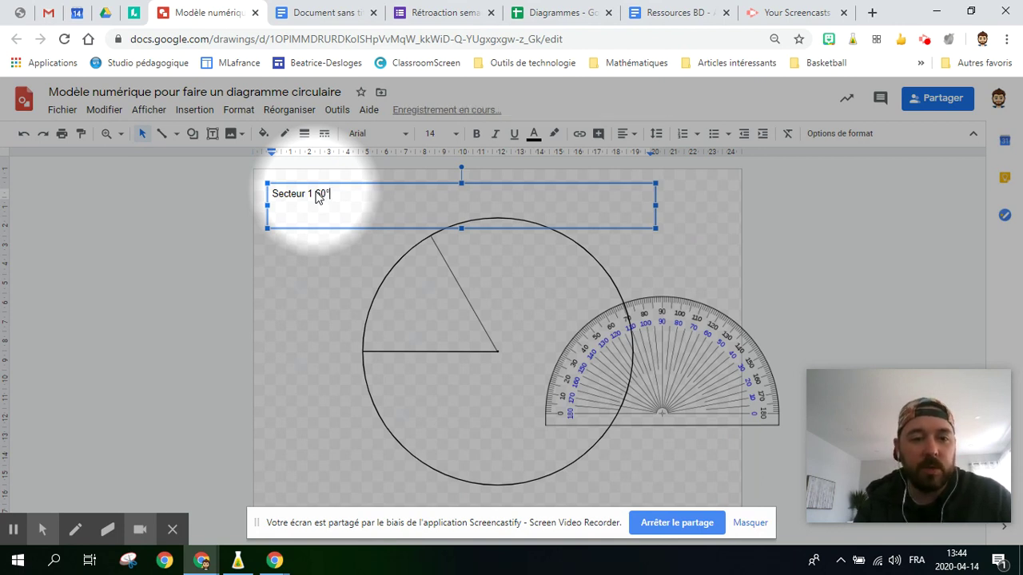
pyautogui.moveTo(656, 205); pyautogui.dragTo(432, 290)
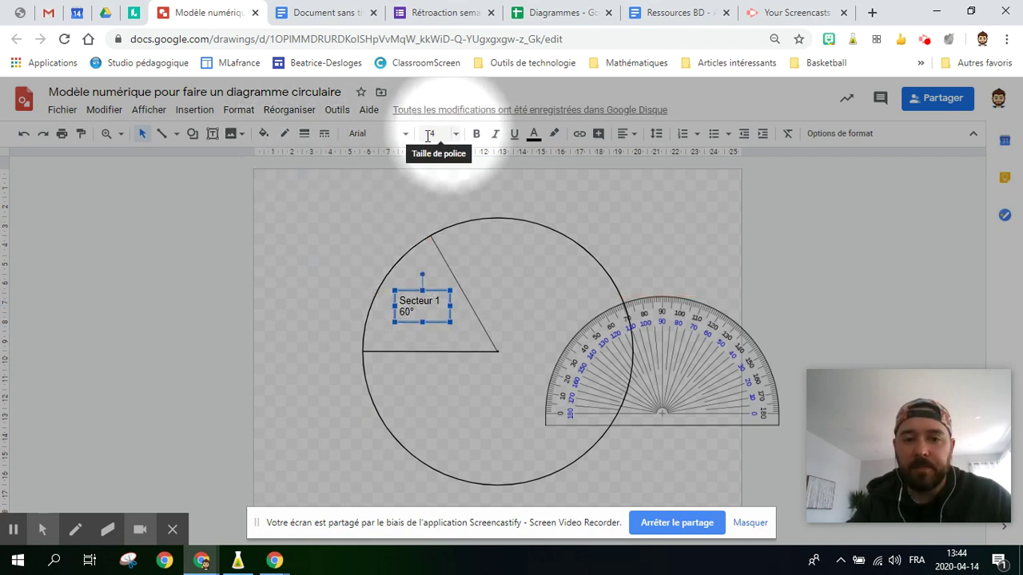
# - Highlight the sector label's text in yellow and centre it horizontally
pyautogui.click(554, 134)
pyautogui.click(603, 202)
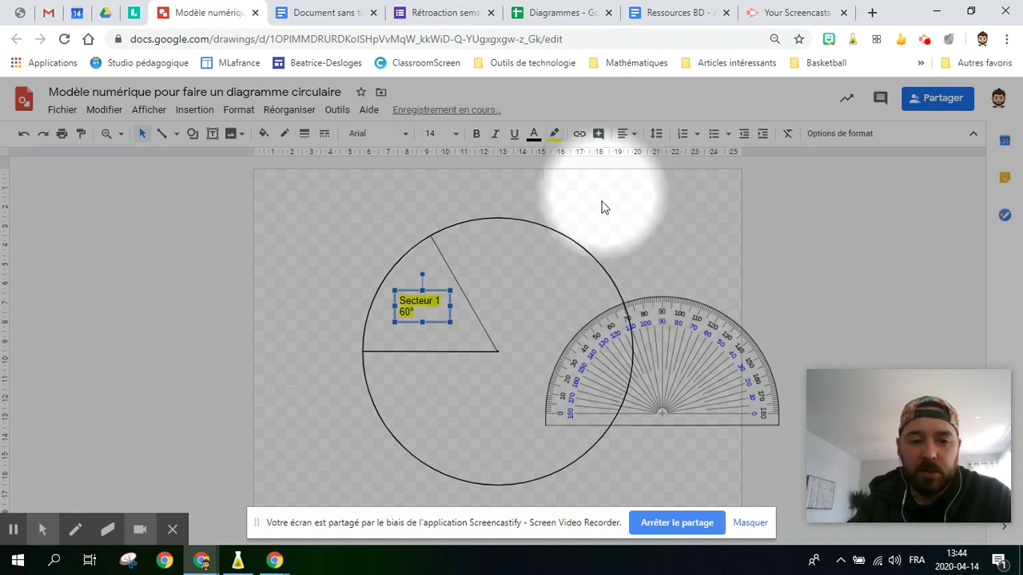
pyautogui.click(629, 133)
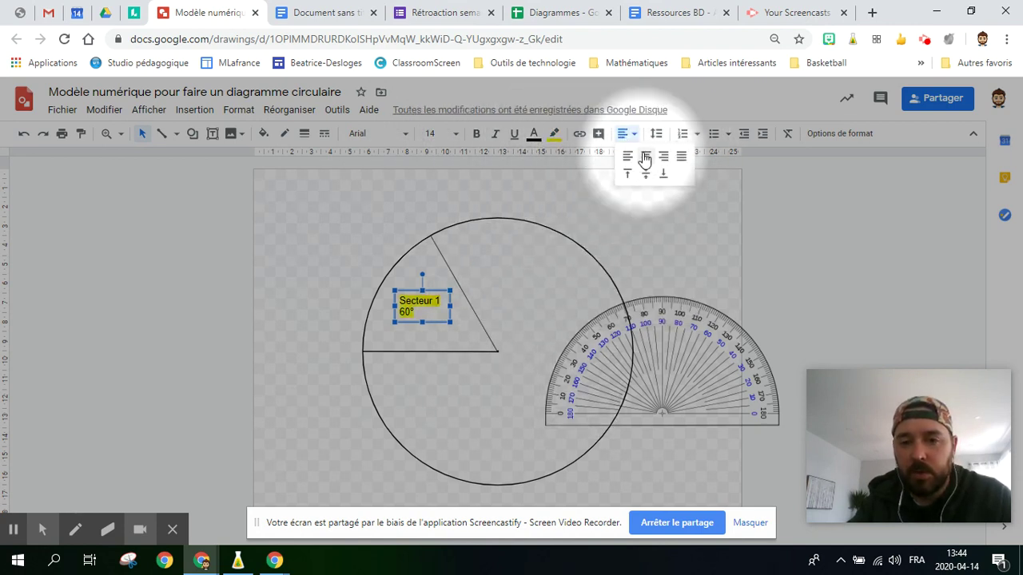
pyautogui.click(646, 158)
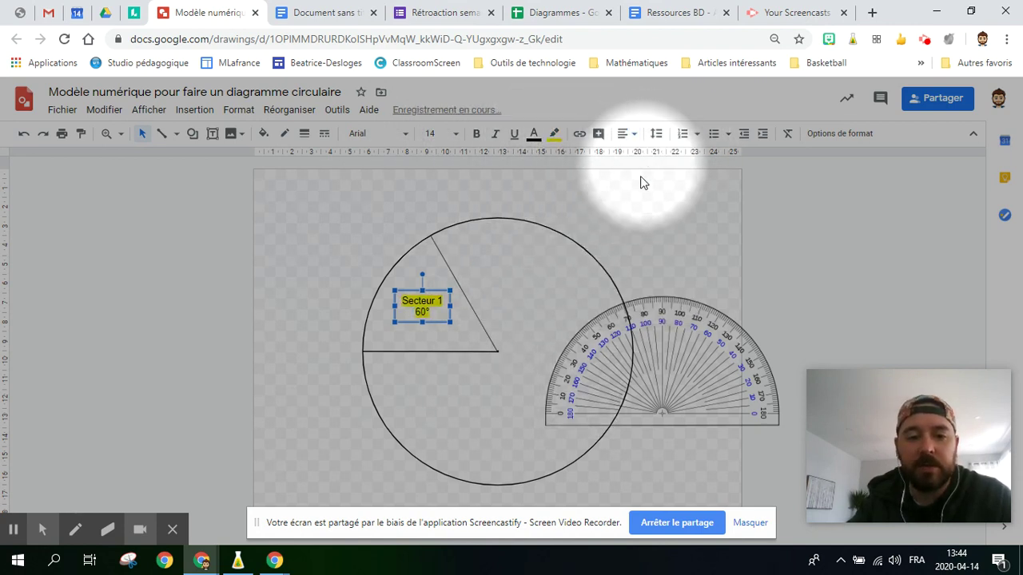
# - Rotate the protractor about 60° clockwise and place its origin on the circle's centre, with its zero line along the slanted radius
pyautogui.click(141, 134)
pyautogui.moveTo(681, 374); pyautogui.dragTo(548, 320)
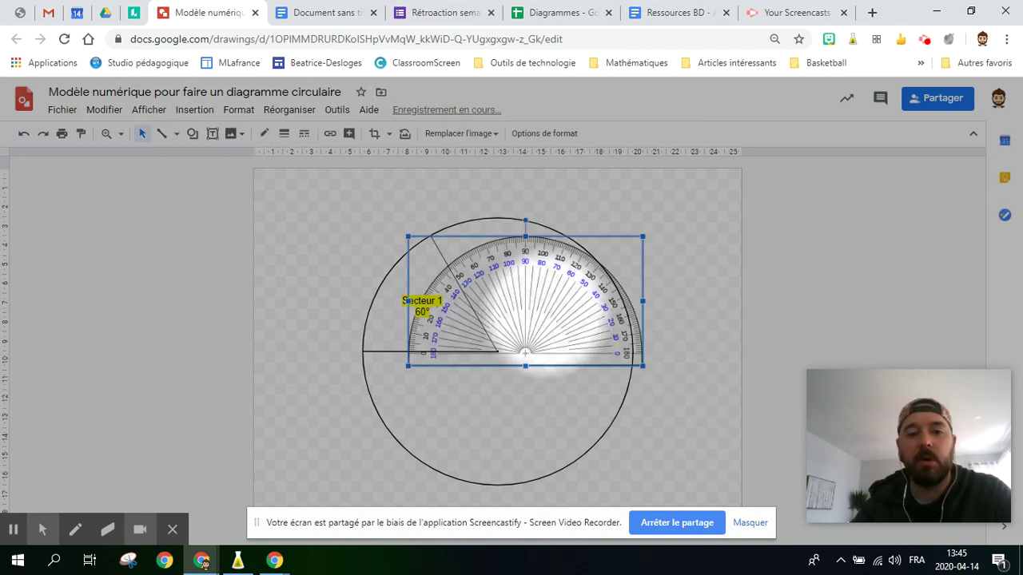
pyautogui.moveTo(525, 221); pyautogui.dragTo(582, 243)
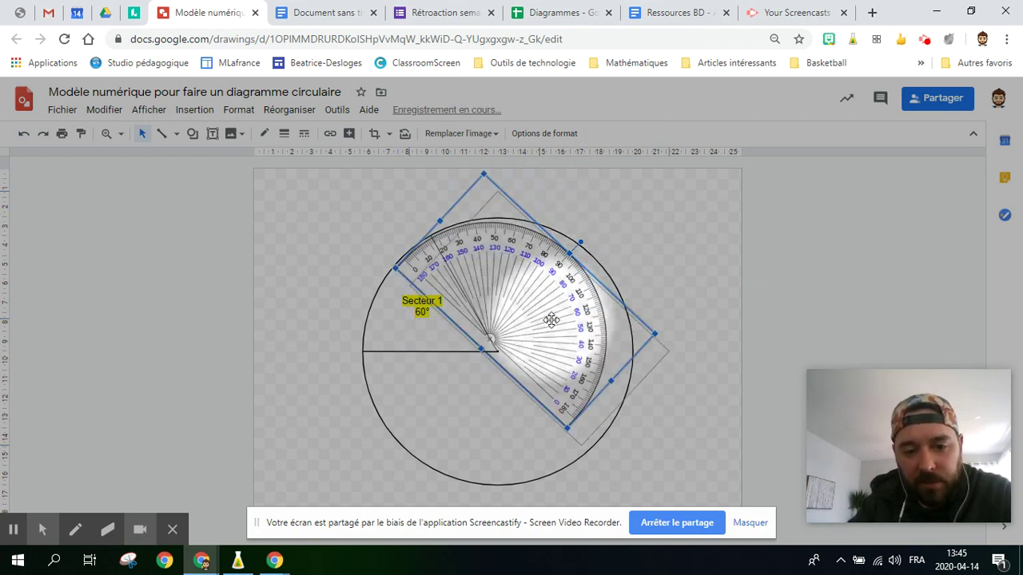
pyautogui.moveTo(552, 320); pyautogui.dragTo(555, 324)
pyautogui.moveTo(594, 260); pyautogui.dragTo(601, 276)
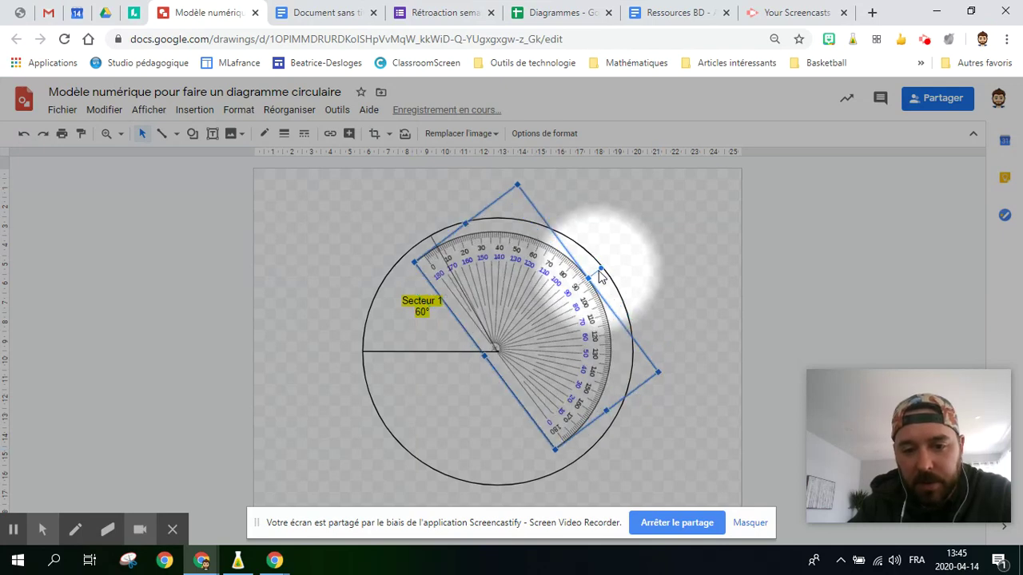
pyautogui.moveTo(601, 270); pyautogui.dragTo(606, 279)
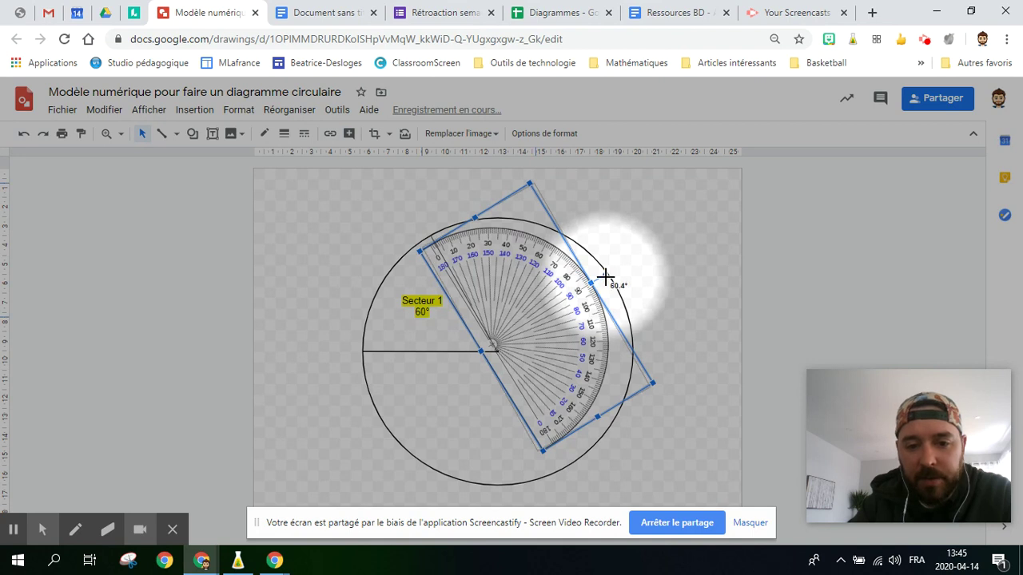
pyautogui.moveTo(499, 341)
pyautogui.mouseDown()
pyautogui.moveTo(527, 331)
pyautogui.moveTo(507, 352)
pyautogui.mouseUp()
pyautogui.press('Up')
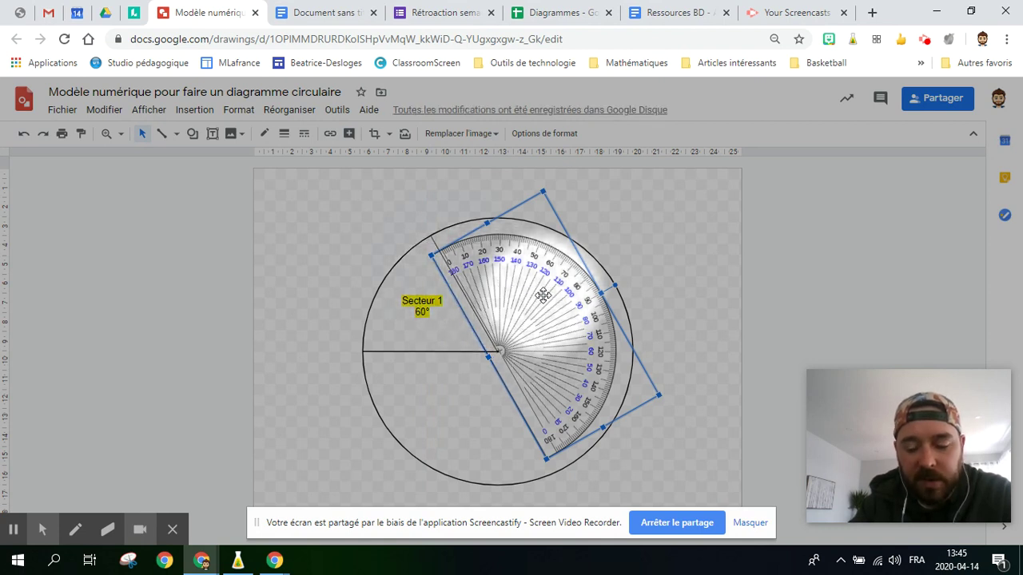
pyautogui.press('Left')
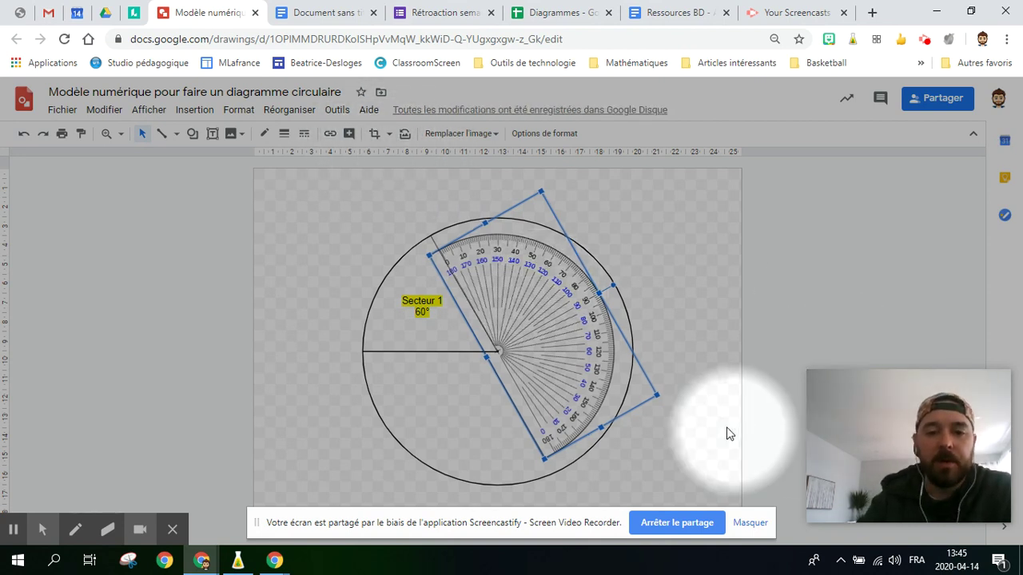
# - Draw a line from near the circle's centre through the protractor's 90° mark and adjust its outer end to meet the circle
pyautogui.click(160, 135)
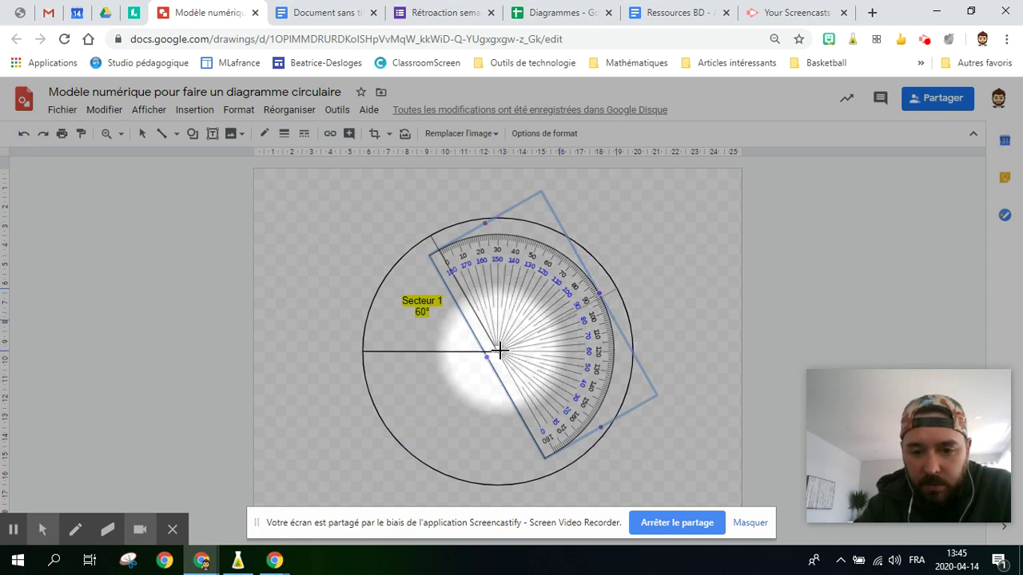
pyautogui.moveTo(501, 349); pyautogui.dragTo(615, 289)
pyautogui.click(142, 134)
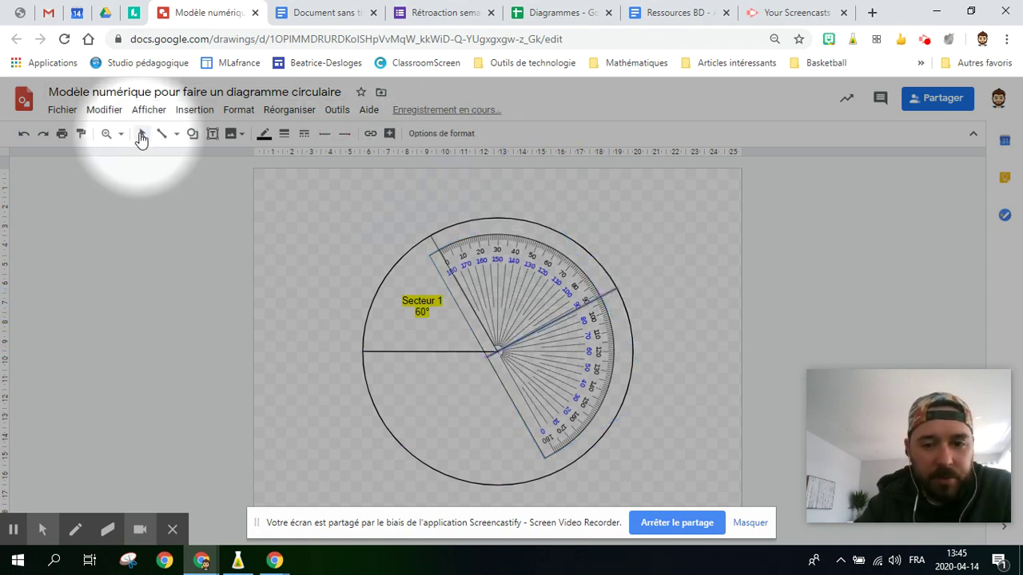
pyautogui.moveTo(616, 287); pyautogui.dragTo(615, 285)
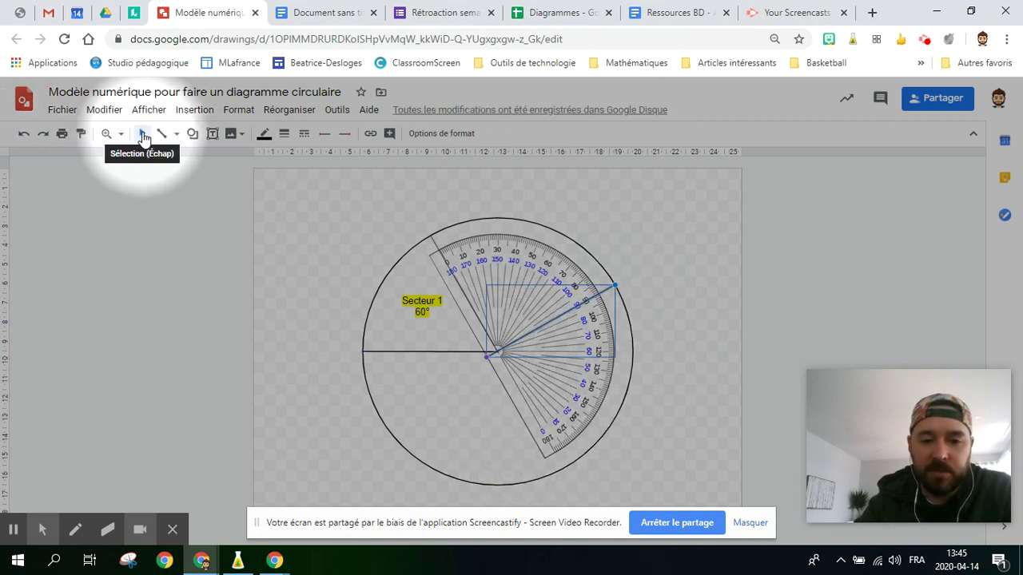
# - Move the protractor out to the left of the circle and shift the 90° line across until its inner end is near the circle's centre
pyautogui.click(142, 133)
pyautogui.moveTo(547, 414); pyautogui.dragTo(276, 422)
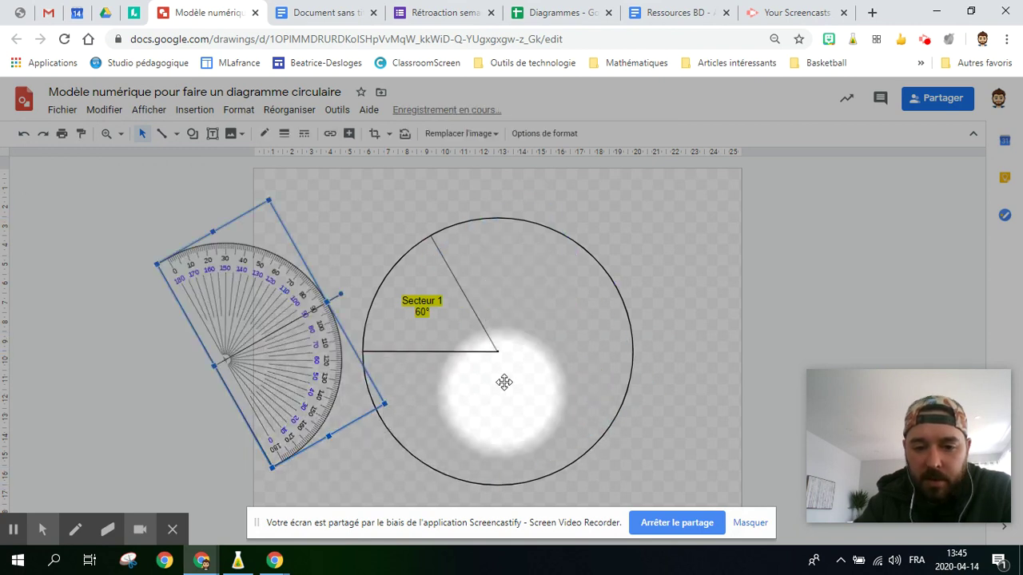
pyautogui.click(343, 295)
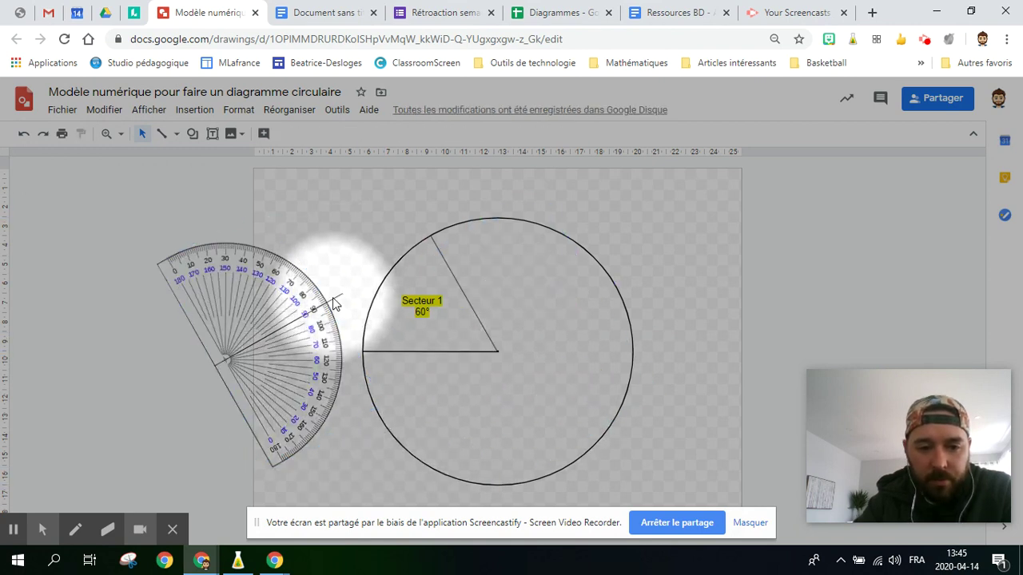
pyautogui.press('Right')
pyautogui.press('Right')
pyautogui.press('Right')
pyautogui.press('Right')
pyautogui.press('Right')
pyautogui.press('Right')
pyautogui.press('Right')
pyautogui.press('Right')
pyautogui.press('Right')
pyautogui.press('Right')
pyautogui.press('Right')
pyautogui.press('Right')
pyautogui.press('Right')
pyautogui.press('Right')
pyautogui.press('Right')
pyautogui.press('Right')
pyautogui.press('Right')
pyautogui.press('Right')
pyautogui.press('Right')
pyautogui.press('Right')
pyautogui.press('Right')
pyautogui.press('Right')
pyautogui.press('Right')
pyautogui.press('Right')
pyautogui.press('Right')
pyautogui.press('Right')
pyautogui.press('Right')
pyautogui.press('Right')
pyautogui.press('Right')
pyautogui.press('Right')
pyautogui.press('Right')
pyautogui.press('Right')
pyautogui.press('Right')
pyautogui.press('Up')
pyautogui.press('Up')
pyautogui.press('Up')
pyautogui.press('Up')
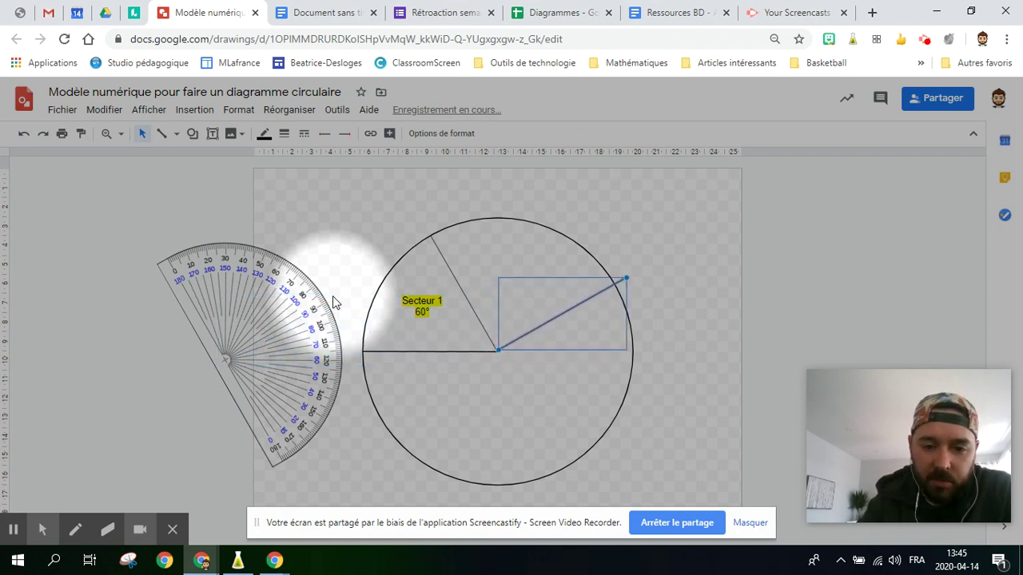
# - Fine-tune the 90° line's position so its inner end sits exactly on the circle's centre, where the other radii meet
pyautogui.press('Left')
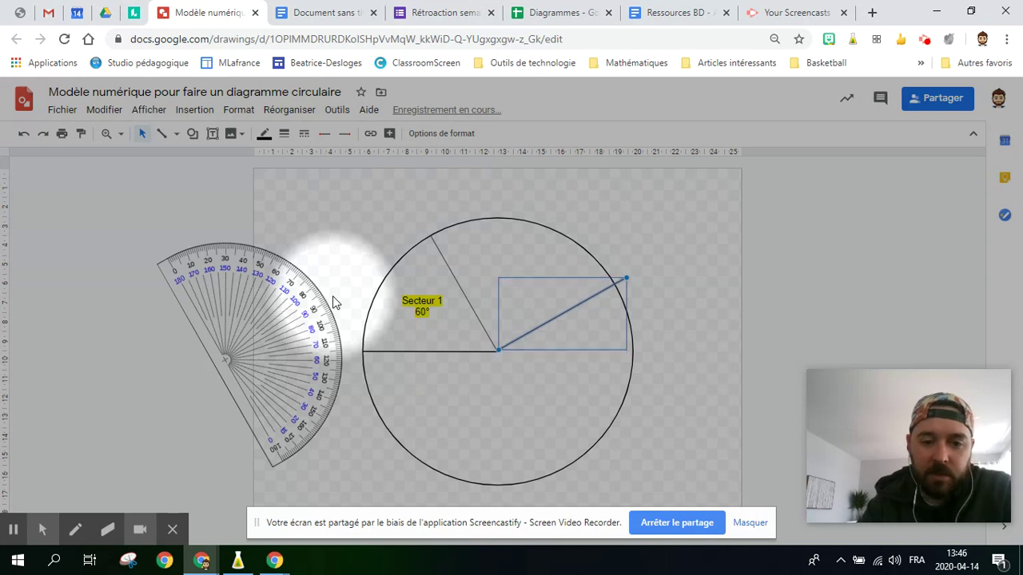
pyautogui.hotkey('shift', 'Right')
pyautogui.hotkey('shift', 'Right')
pyautogui.hotkey('shift', 'Right')
pyautogui.hotkey('shift', 'Down')
pyautogui.hotkey('shift', 'Down')
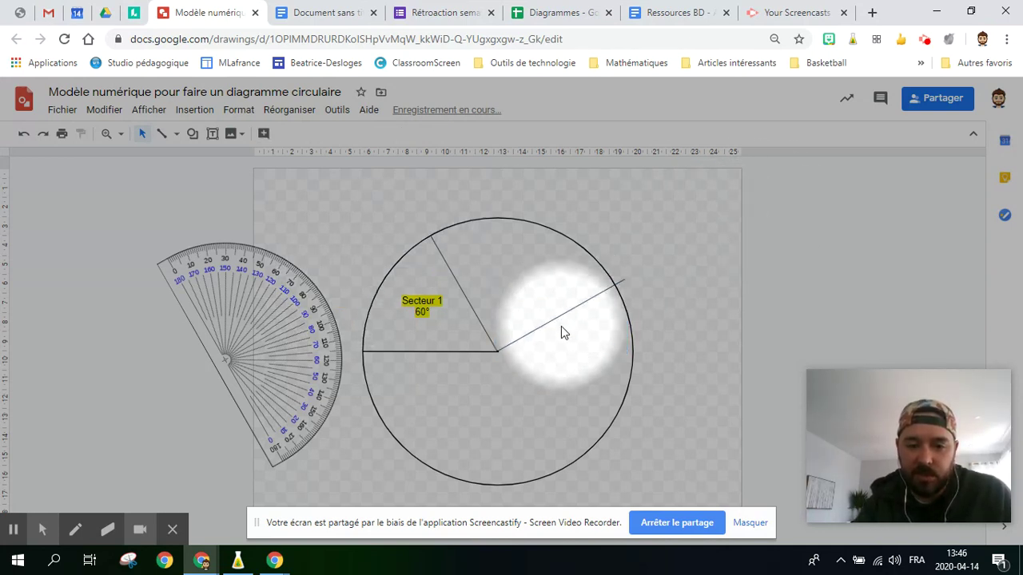
pyautogui.moveTo(543, 324)
pyautogui.mouseDown()
pyautogui.moveTo(571, 362)
pyautogui.moveTo(580, 333)
pyautogui.moveTo(528, 333)
pyautogui.moveTo(543, 332)
pyautogui.mouseUp()
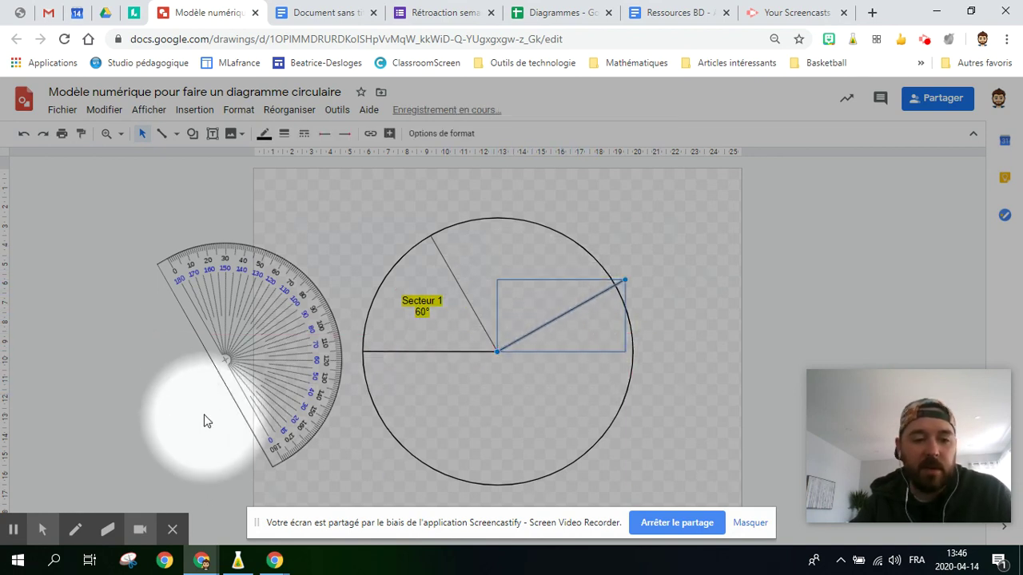
# - Place the protractor back on the circle's centre, with its zero line along the slanted radius, to check the 90° line
pyautogui.click(281, 350)
pyautogui.moveTo(282, 350); pyautogui.dragTo(558, 353)
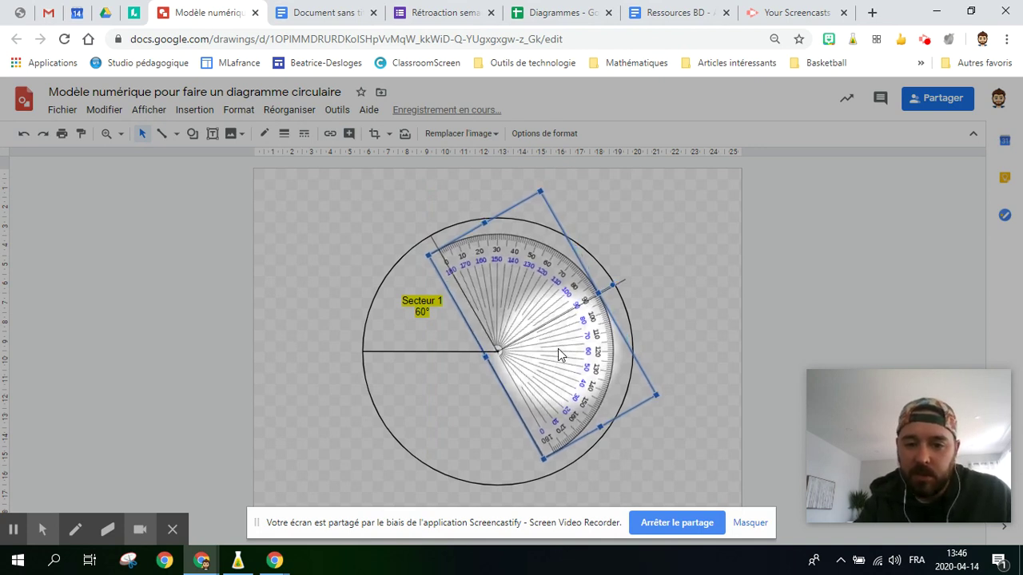
pyautogui.click(700, 248)
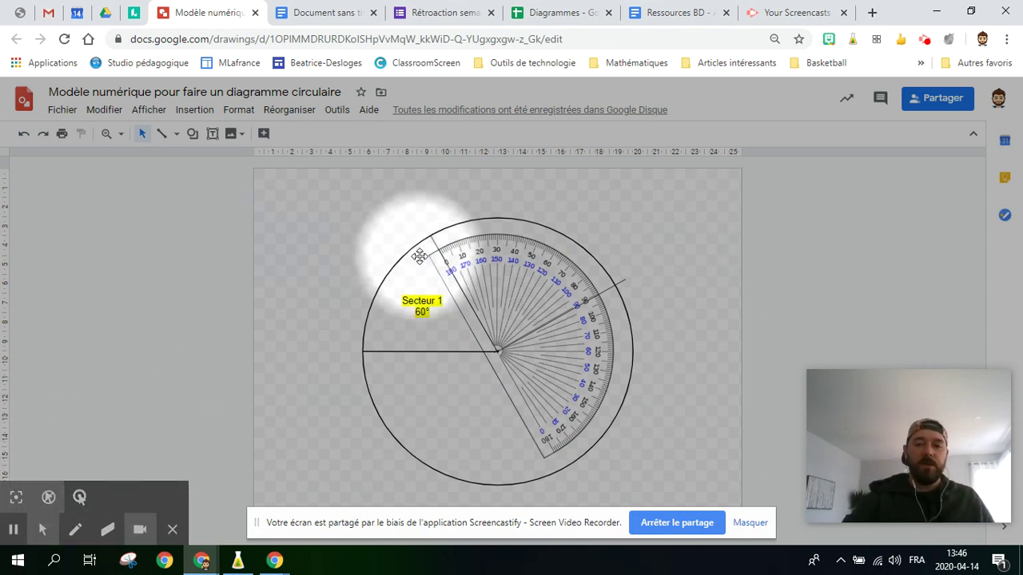